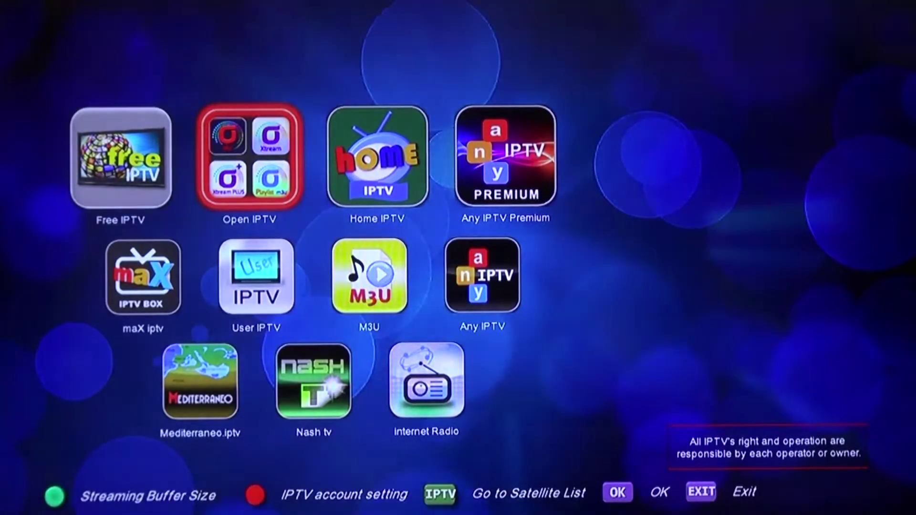
Enter the Open IPTV submenu from the IPTV app grid
key("Return")
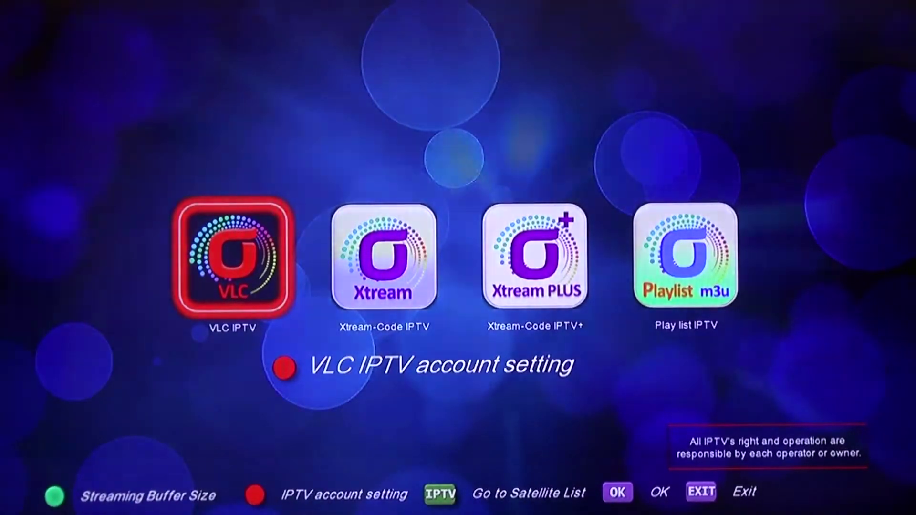
Open the VLC IPTV login and start typing the server address into USER URL
key("Return")
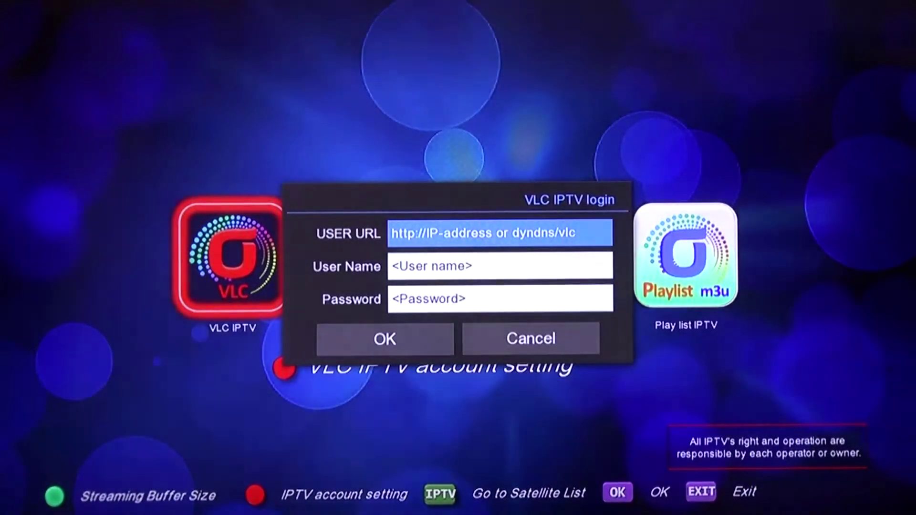
key("Return")
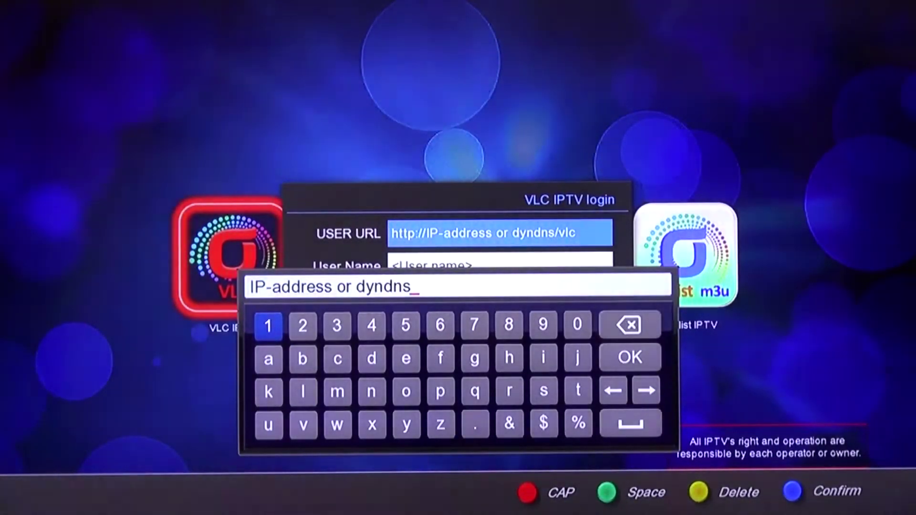
key("Down")
key("Return")
key("Right")
key("Return")
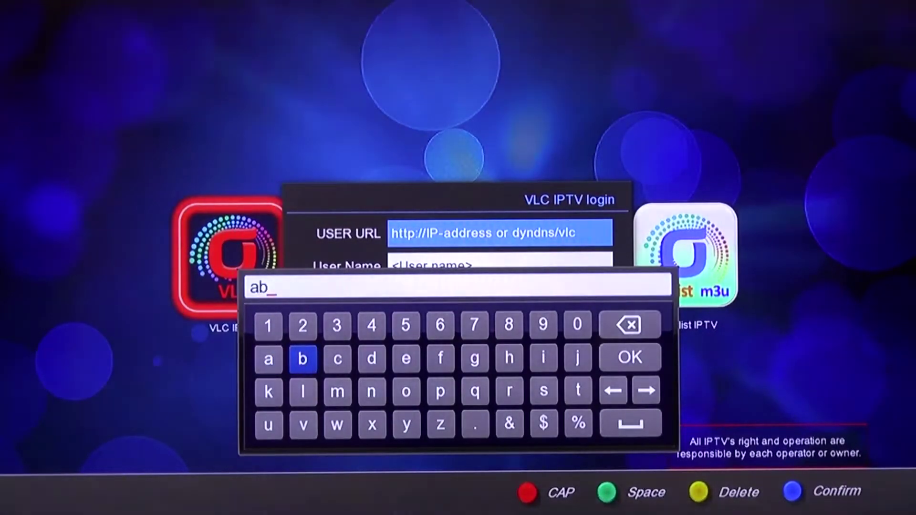
key("Right")
key("Return")
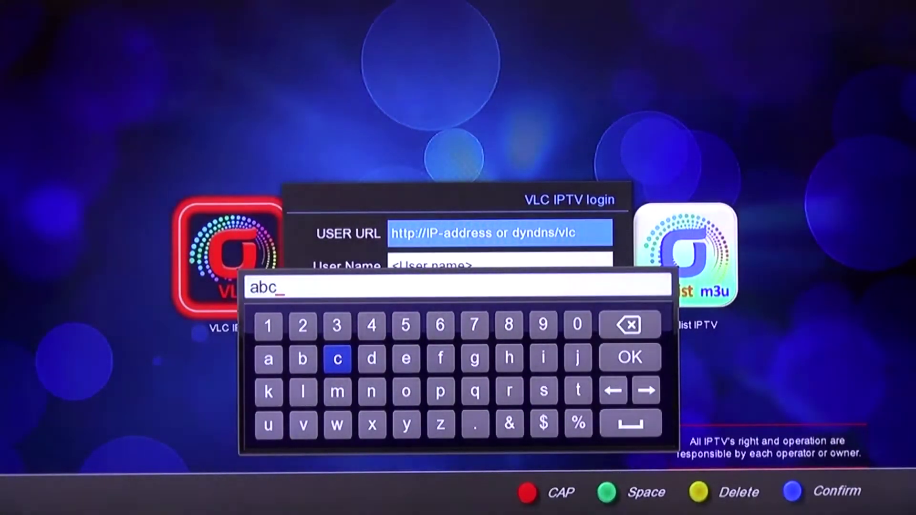
Finish the server address using capitals and a backslash, deleting the extra backslash
key("Caps_Lock")
key("Caps_Lock")
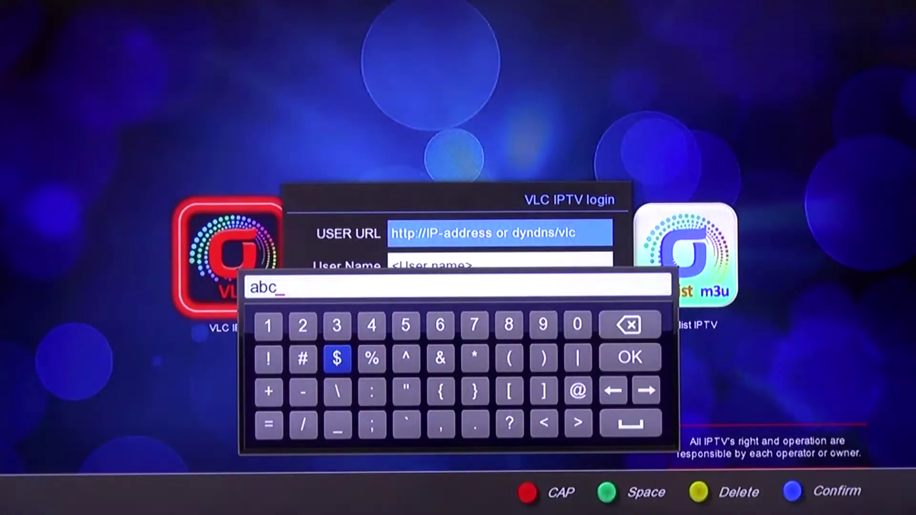
key("Down")
key("Return")
key("Return")
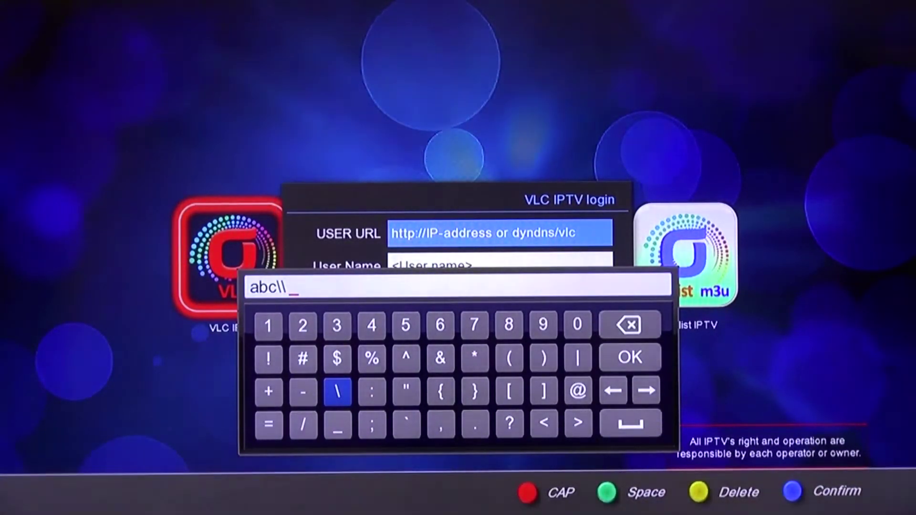
key("BackSpace")
key("BackSpace")
key("BackSpace")
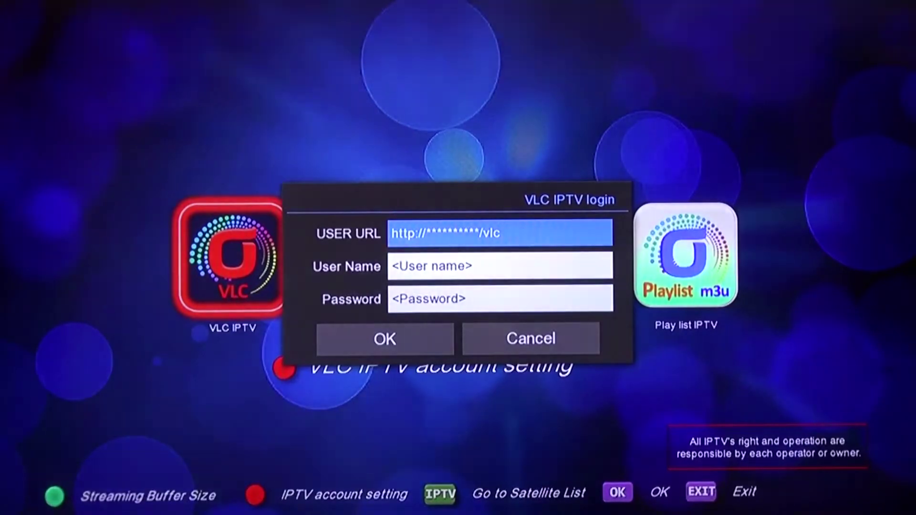
key("Down")
key("Down")
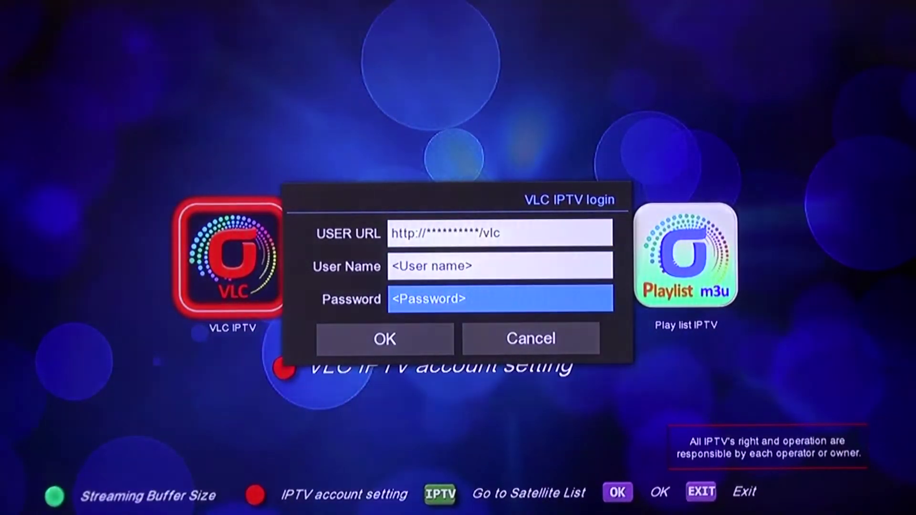
Enter the VLC IPTV user name
key("Return")
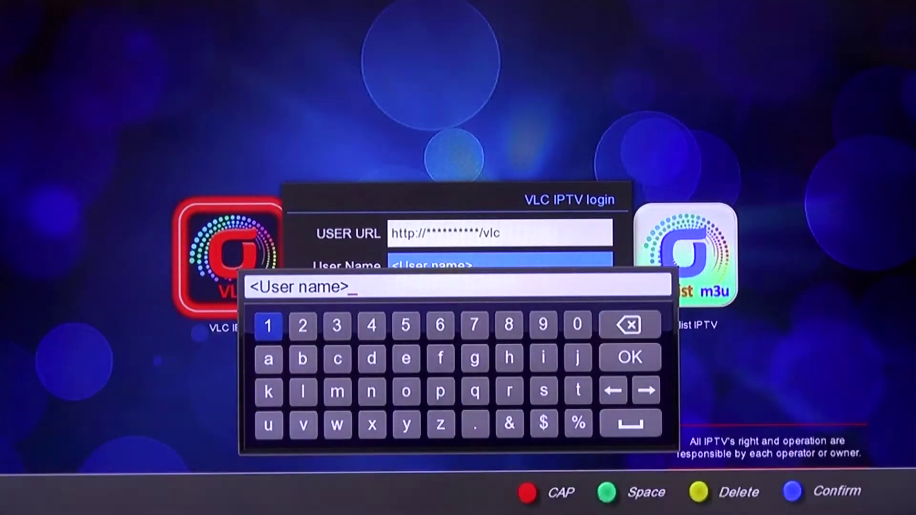
type("a")
key("Return")
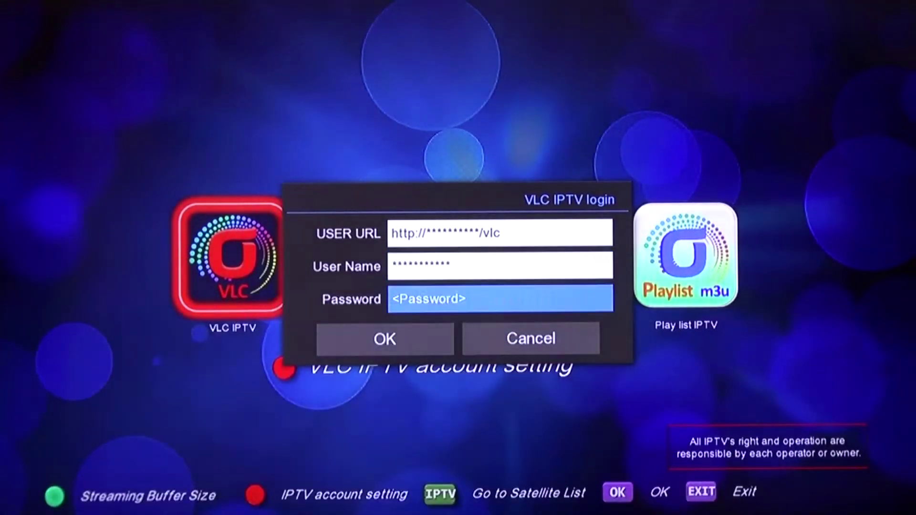
Enter the password and confirm the VLC IPTV login with OK
key("Return")
type("11")
key("Left")
key("Down")
key("Return")
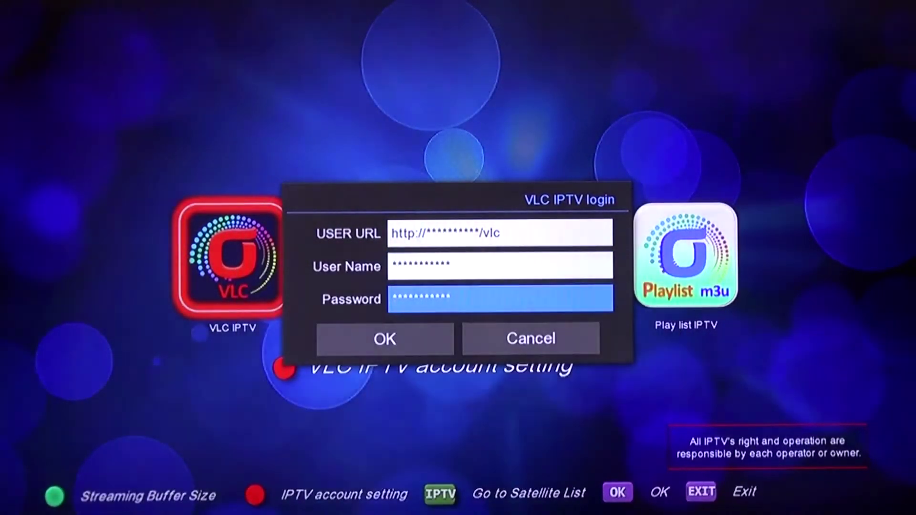
key("Down")
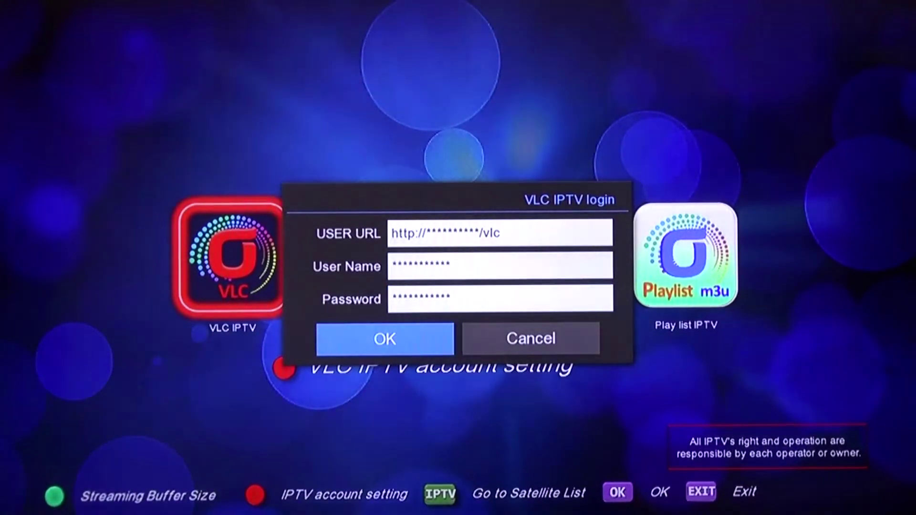
key("Return")
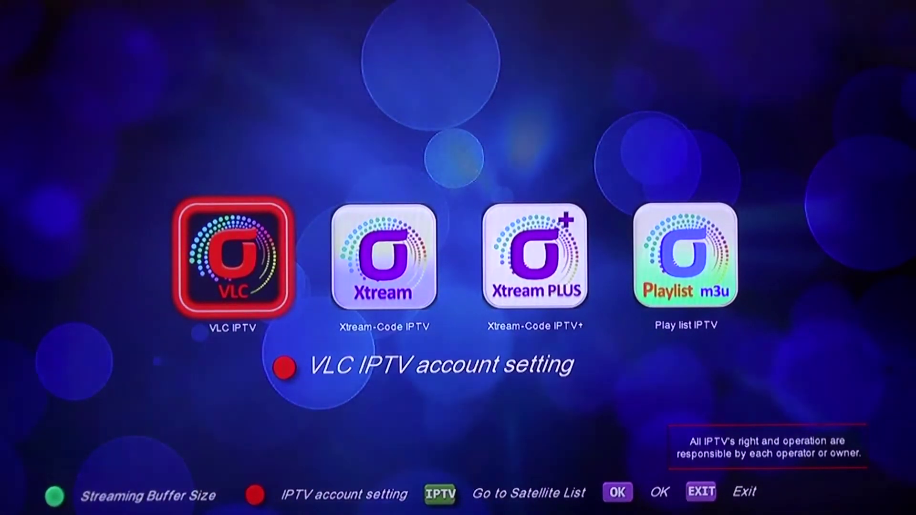